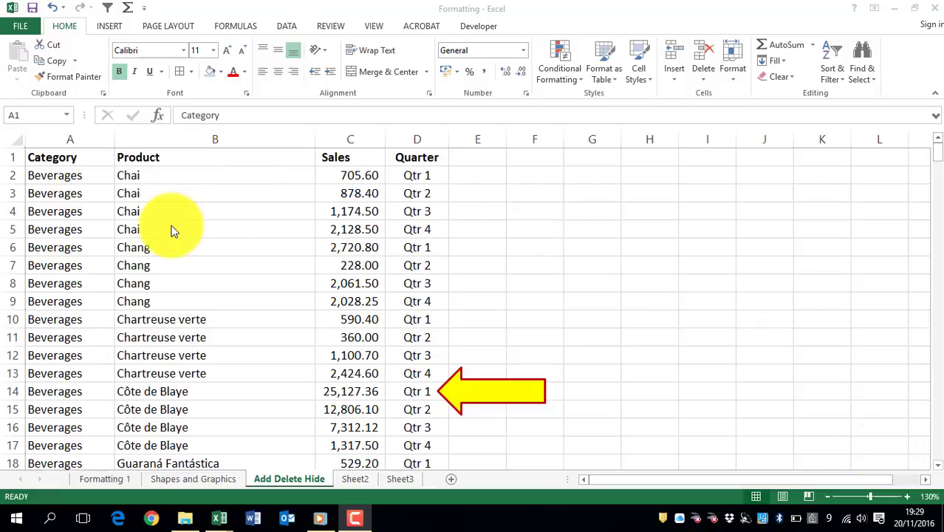
Examine the Category entries from the header down to the first Côte de Blaye record in row 14.
left_click(48, 159)
left_click(49, 209)
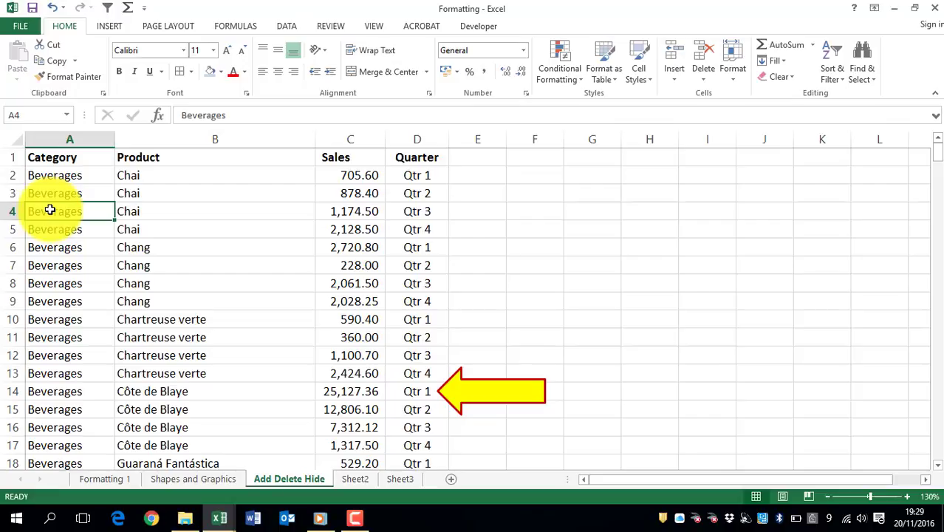
key("Down")
key("Down")
key("Down")
key("Down")
key("Down")
key("Down")
key("Down")
key("Down")
key("Down")
key("Down")
key("Down")
key("Down")
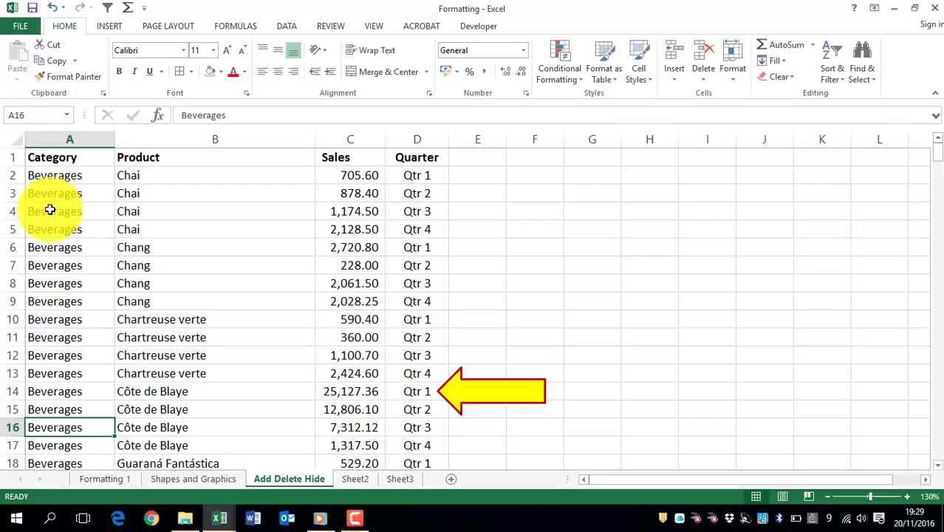
key("Up")
key("Up")
key("Right")
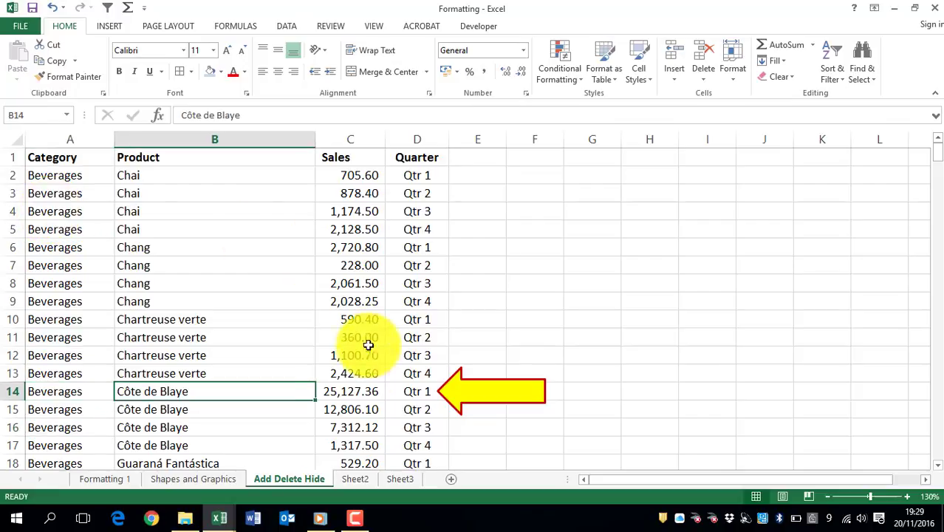
left_click(46, 395)
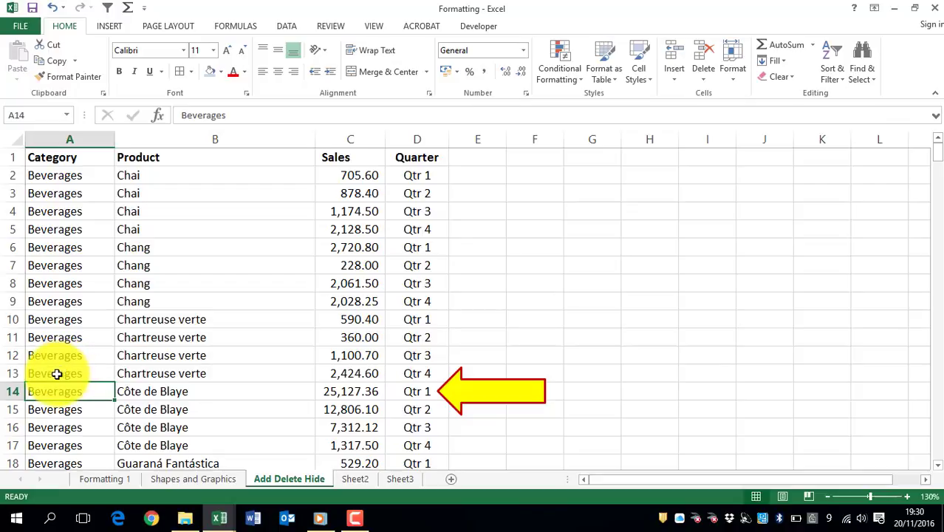
left_click(57, 373)
left_click(55, 395)
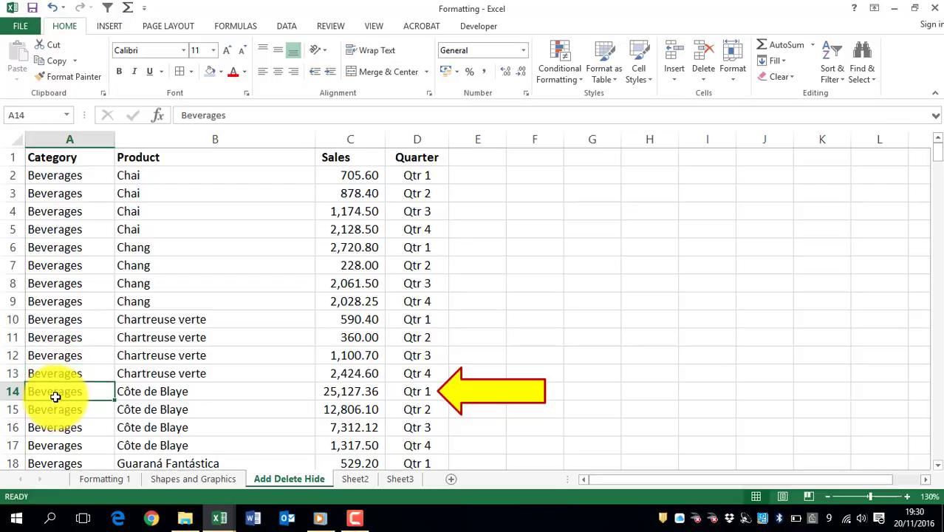
Hide row 14, the Côte de Blaye record for Qtr 1.
left_click(6, 392)
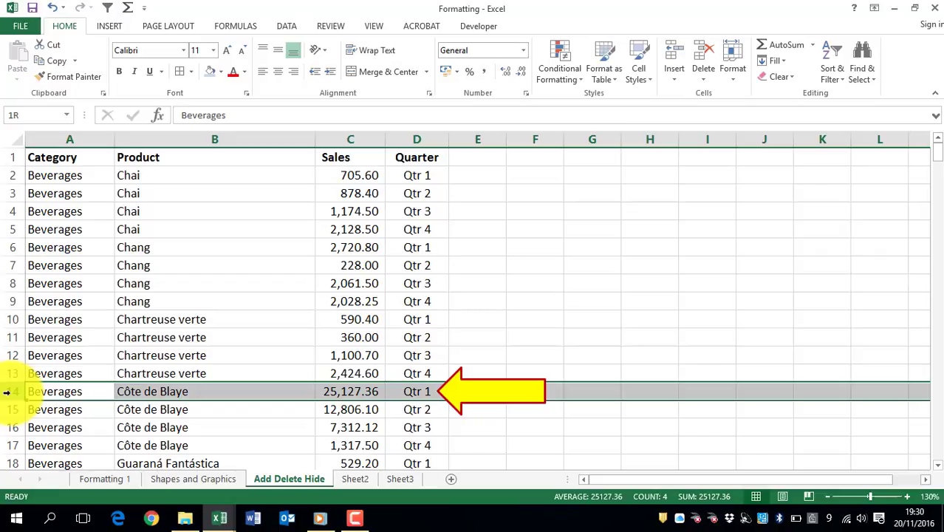
mouse_move(6, 392)
left_mouse_down()
mouse_move(11, 232)
mouse_move(3, 454)
mouse_move(4, 397)
left_mouse_up()
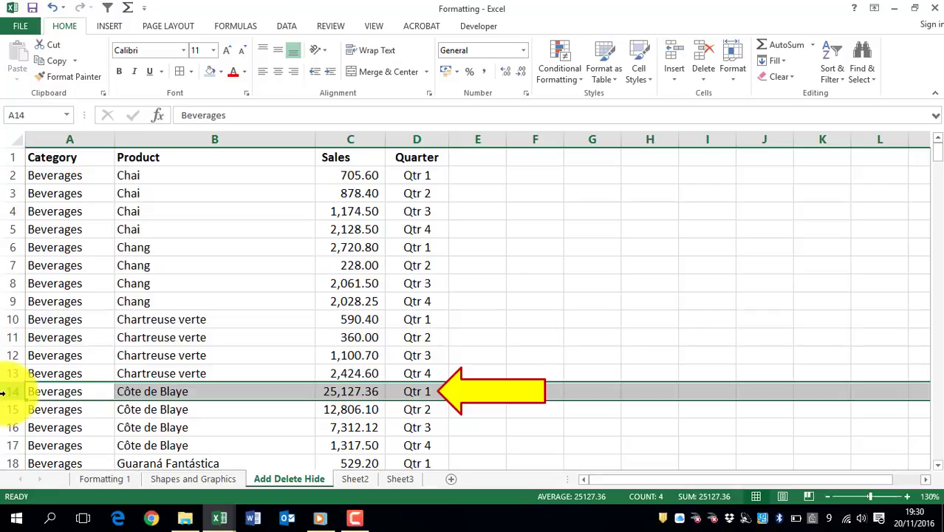
right_click(12, 394)
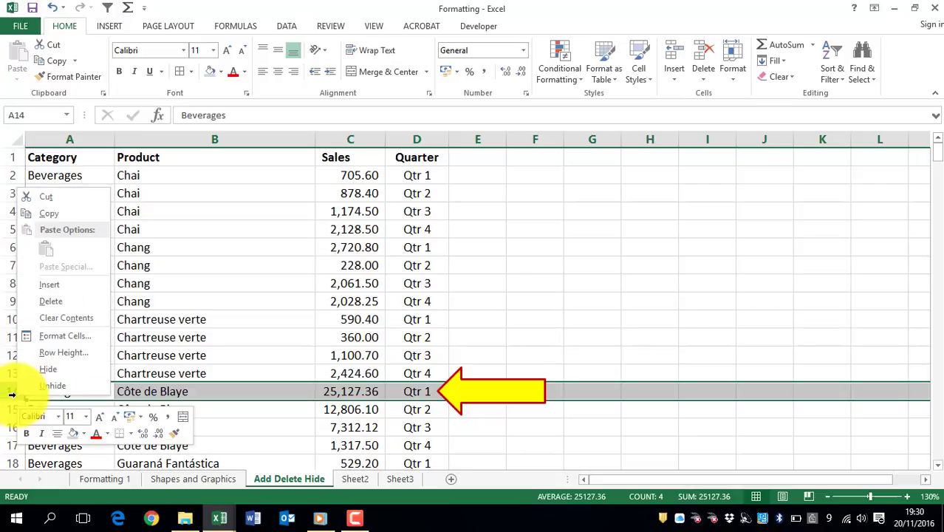
key("Escape")
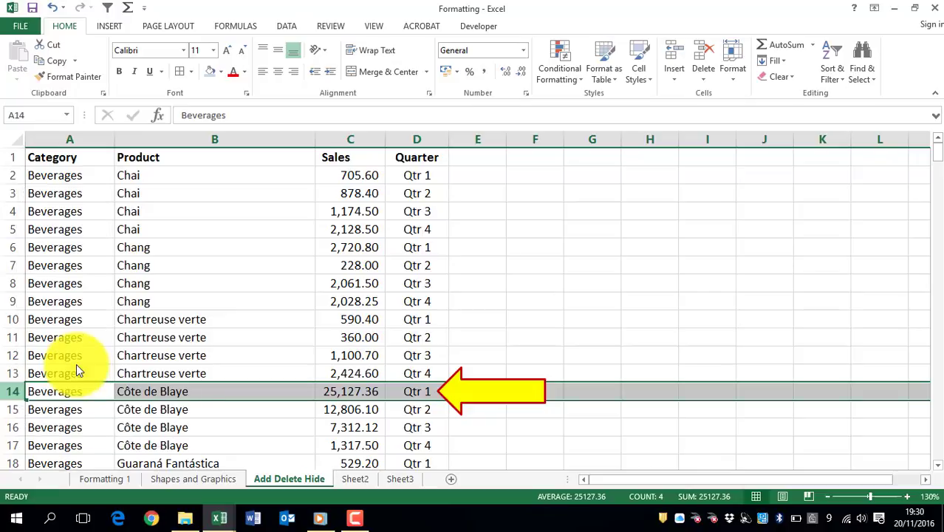
left_click(76, 373)
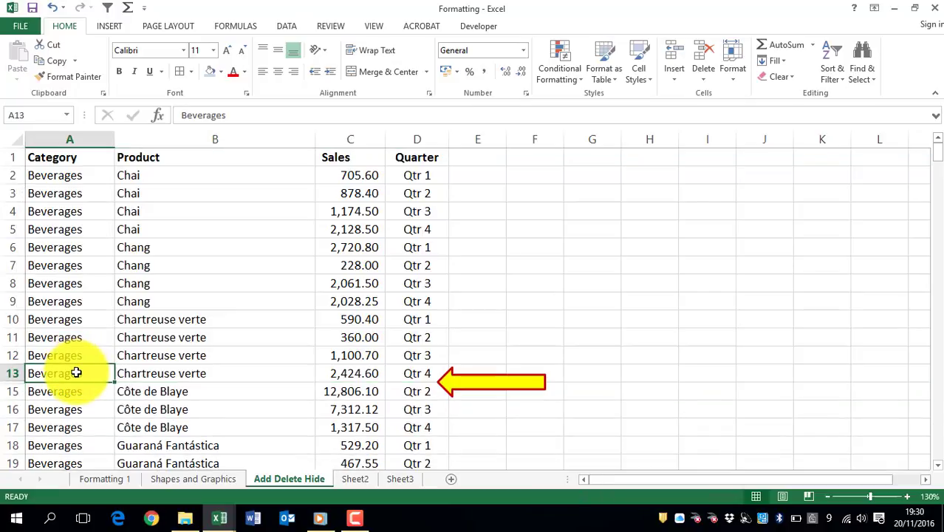
Go through the Category column from cell A1 and examine the row numbering around rows 13 and 15.
key("ctrl+Home")
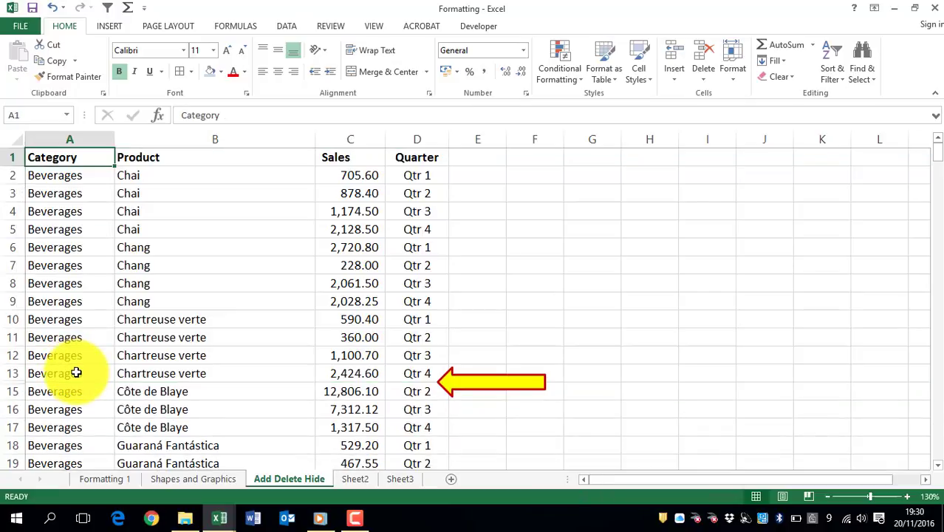
key("Down")
key("Down")
key("Down")
key("Down")
key("Down")
key("Down")
key("Down")
key("Down")
key("Down")
key("Down")
key("Down")
key("Down")
key("Down")
key("Down")
key("Down")
key("Down")
key("Down")
key("Down")
key("Down")
key("Down")
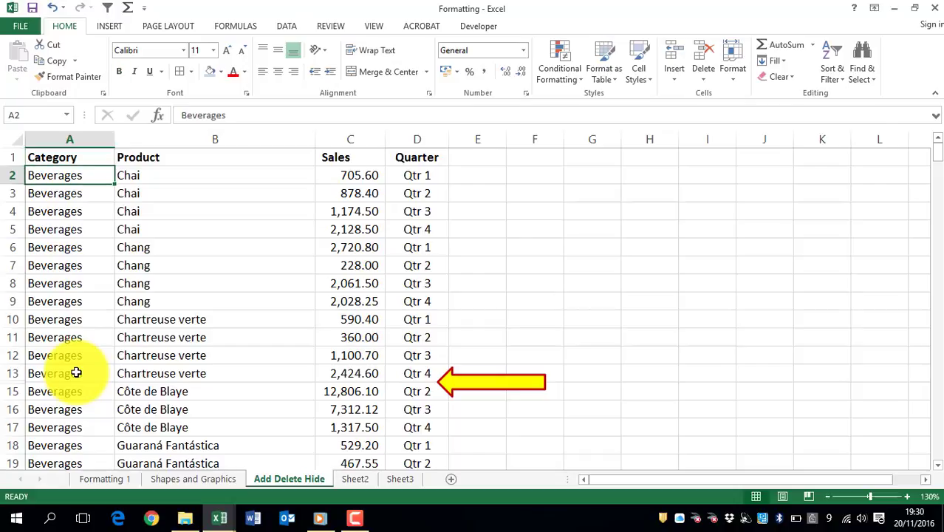
key("Up")
key("Up")
key("Up")
key("Up")
key("Up")
key("Up")
key("Up")
key("Up")
key("Up")
key("Up")
key("Up")
key("Up")
key("Up")
key("Up")
key("Up")
key("Up")
key("Up")
key("Up")
key("Up")
key("Up")
key("Up")
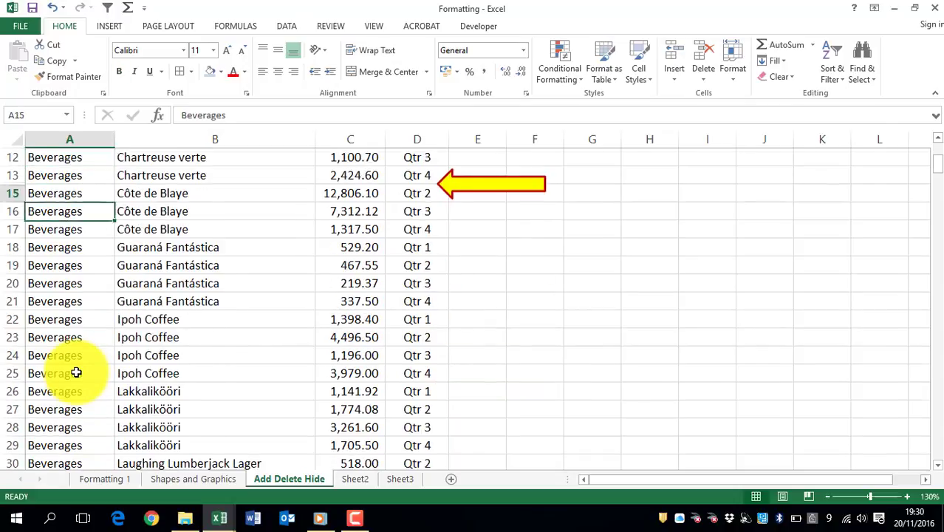
key("Down")
key("Down")
key("Down")
key("Down")
key("Down")
key("Down")
key("Down")
key("Down")
key("Down")
key("Down")
key("Down")
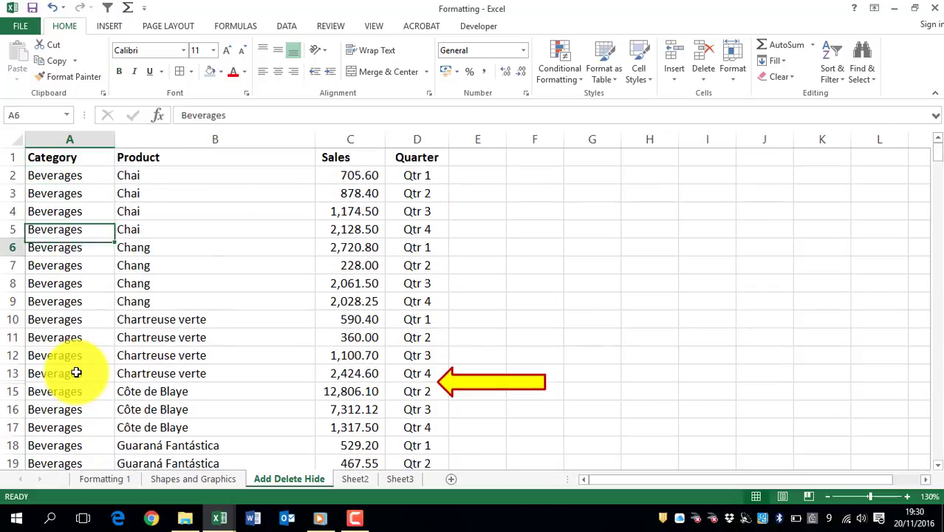
key("Down")
key("Down")
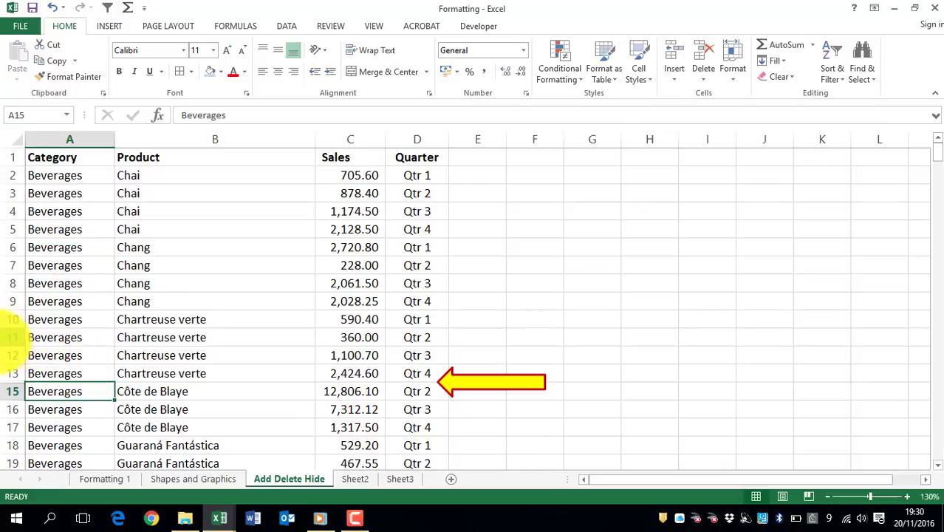
Unhide row 14 between rows 13 and 15.
left_click(11, 373)
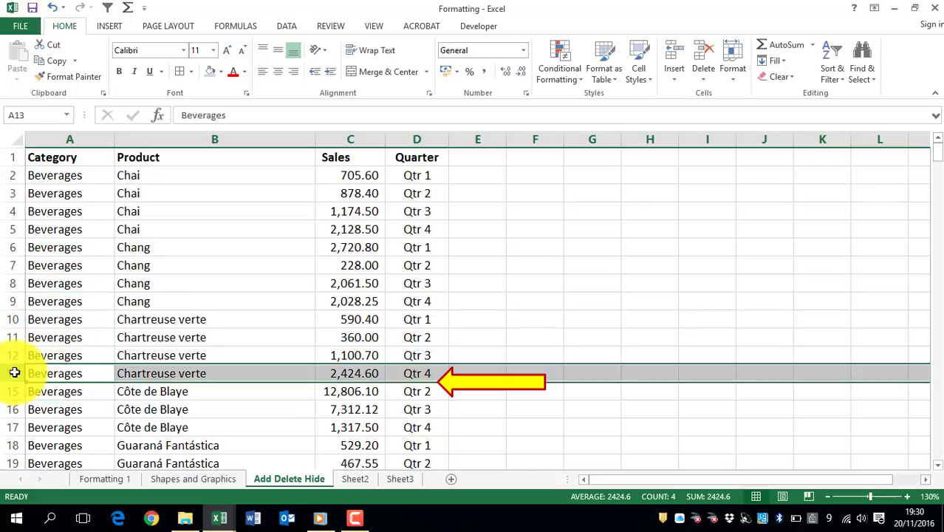
left_click(15, 389)
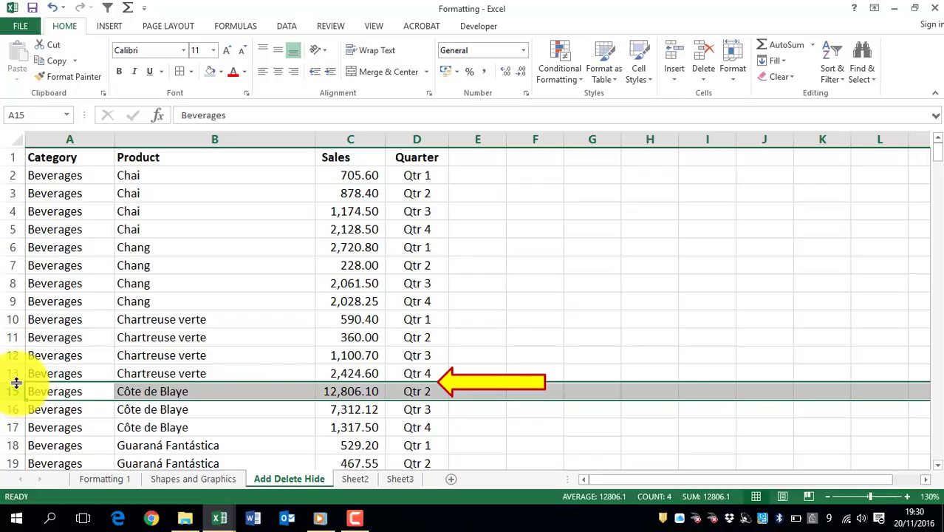
right_click(16, 382)
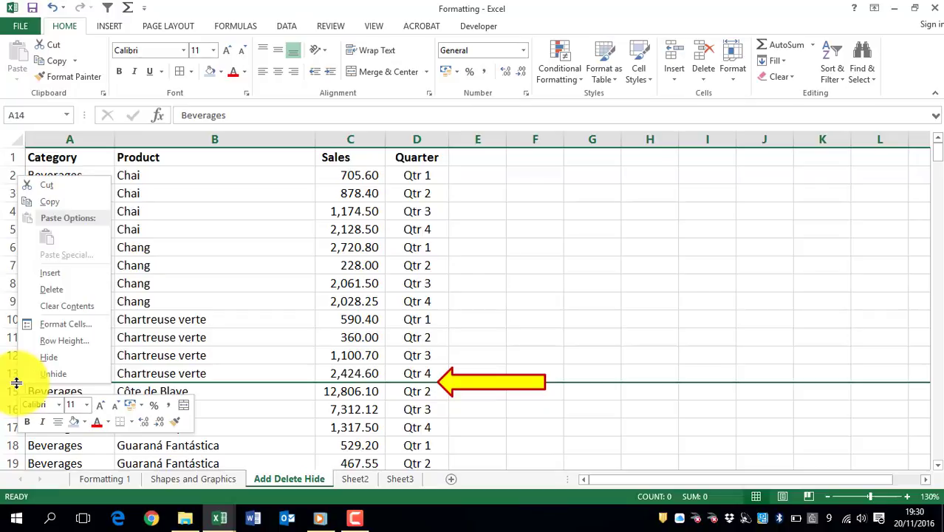
left_click(75, 374)
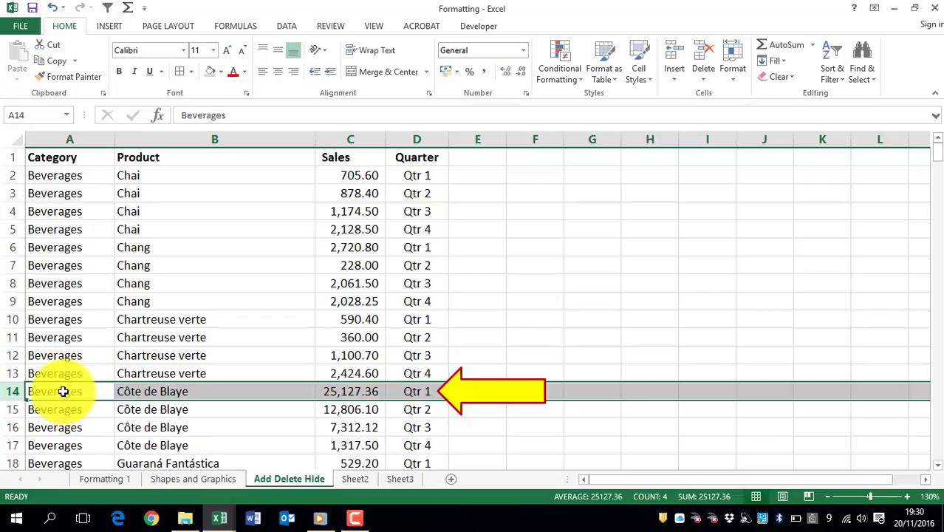
left_click(64, 391)
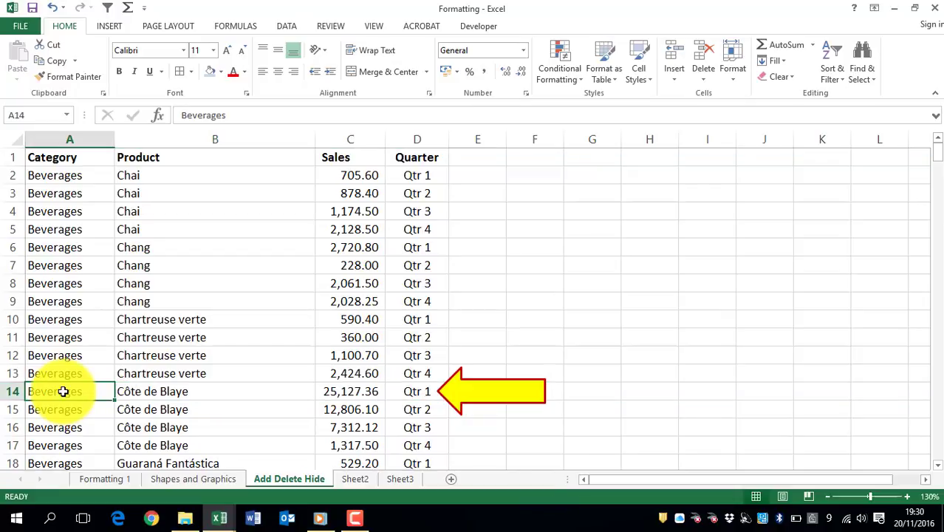
Go down the Category column and examine the row numbering where Condiments change to Confections.
key("Down")
key("Down")
key("Down")
key("Down")
key("Down")
key("Down")
key("Down")
key("Down")
key("Down")
key("Down")
key("Down")
key("Down")
key("Down")
key("Down")
key("Down")
key("Down")
key("Down")
key("Down")
key("Down")
key("Down")
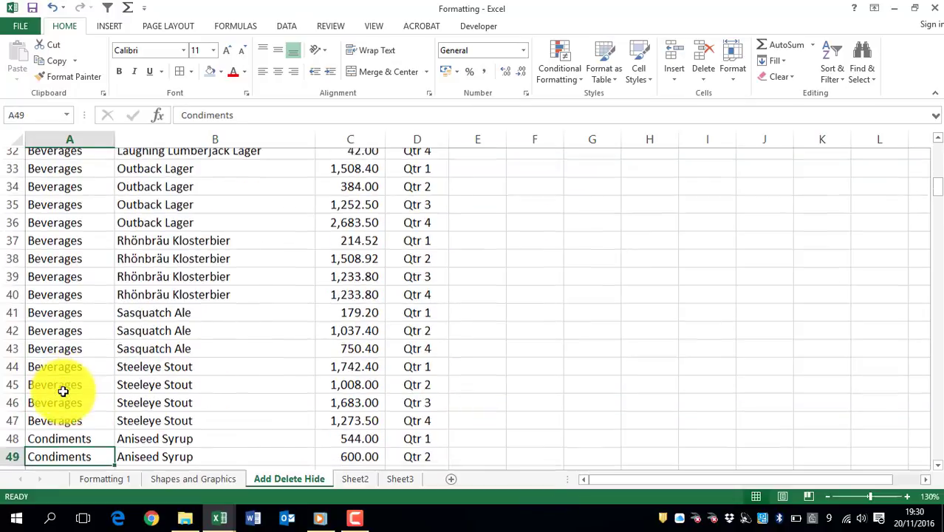
key("Down")
key("Down")
key("Down")
key("Down")
key("Down")
key("Down")
key("Down")
key("Down")
key("Down")
key("Down")
key("Down")
key("Down")
key("Down")
key("Down")
key("Down")
key("Down")
key("Down")
key("Down")
key("Down")
key("Down")
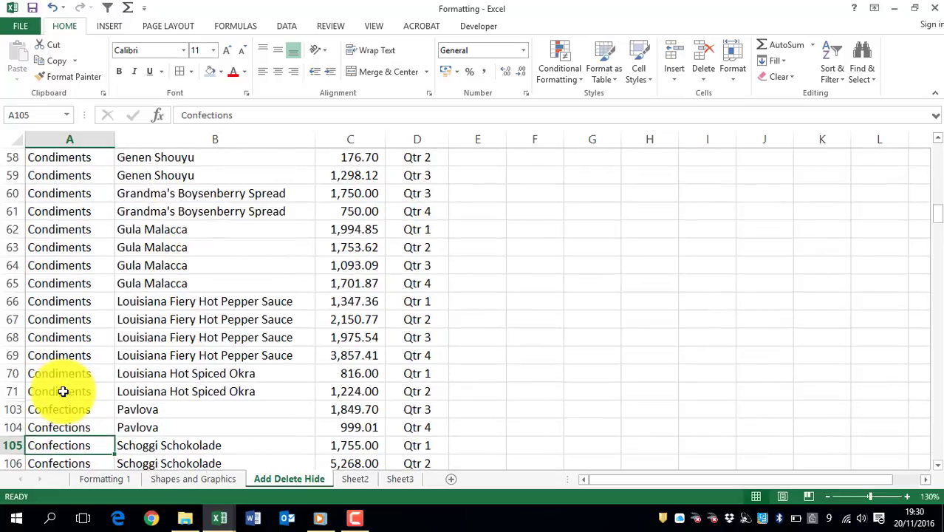
key("Down")
key("Down")
key("Down")
key("Down")
key("Down")
key("Down")
key("Down")
key("Down")
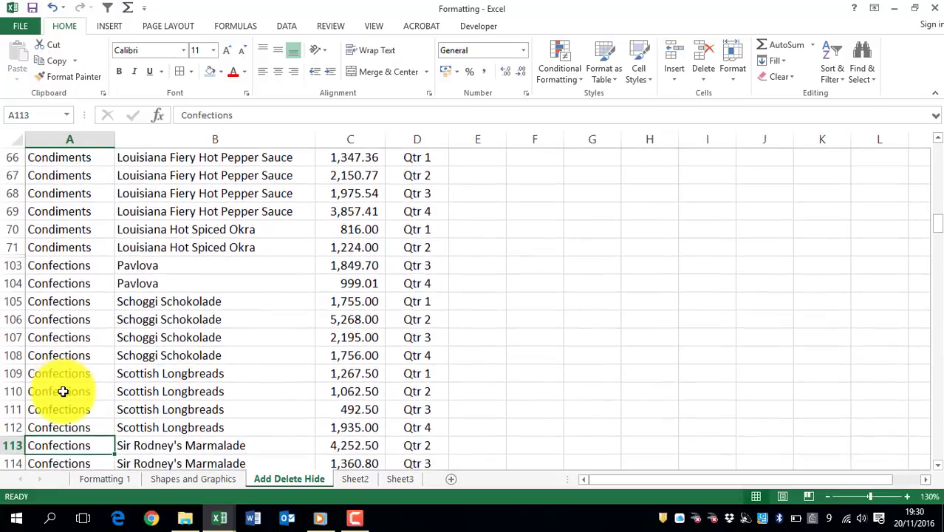
key("Down")
key("Down")
key("Up")
key("Up")
key("Up")
key("Up")
key("Up")
key("Up")
key("Up")
key("Up")
key("Up")
key("Up")
key("Up")
key("Up")
key("Up")
key("Up")
key("Up")
key("Up")
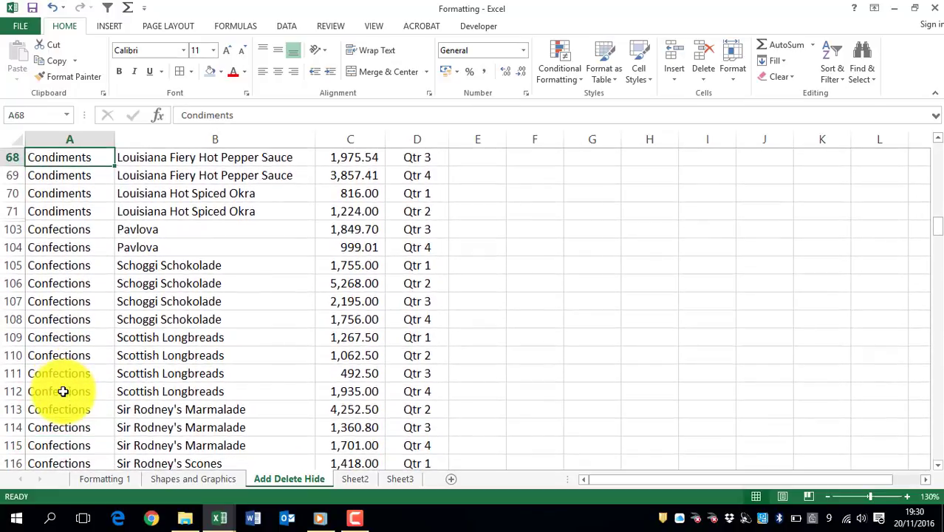
key("Down")
key("Down")
key("Down")
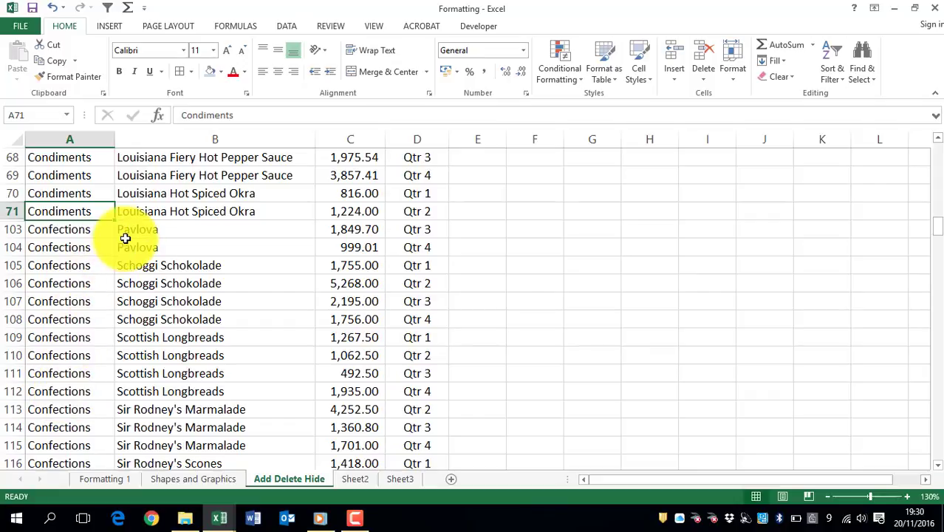
Unhide all the rows between row 71 and row 103.
left_click_drag(11, 230, 12, 213)
right_click(12, 212)
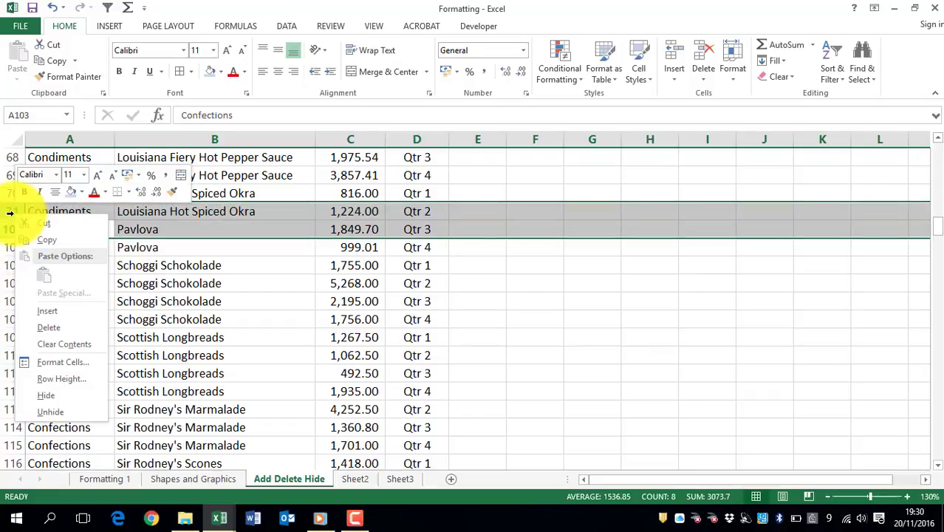
left_click(66, 409)
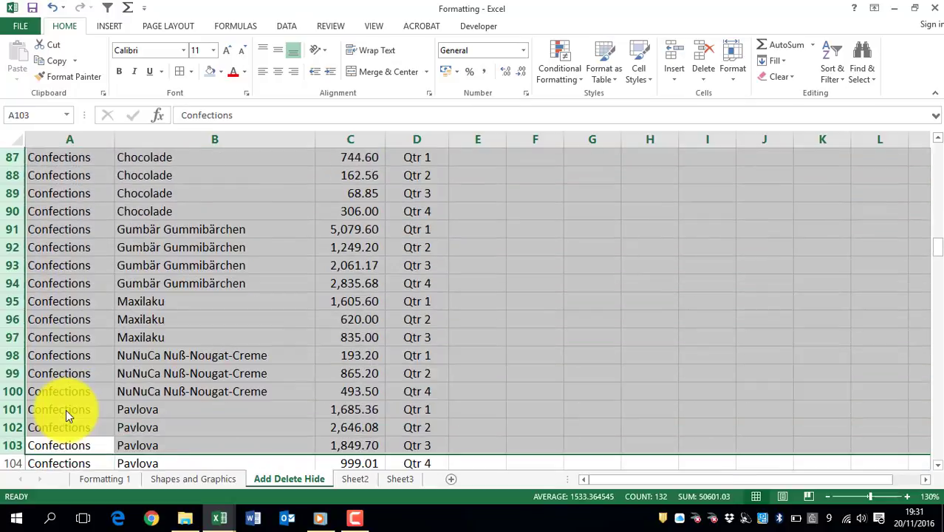
Go back up the Category column to cell A1 and examine the row numbering from the Confections rows to row 1.
left_click(63, 278)
key("Up")
key("Up")
key("Up")
key("Up")
key("Up")
key("Up")
key("Up")
key("Up")
key("Up")
key("Up")
key("Up")
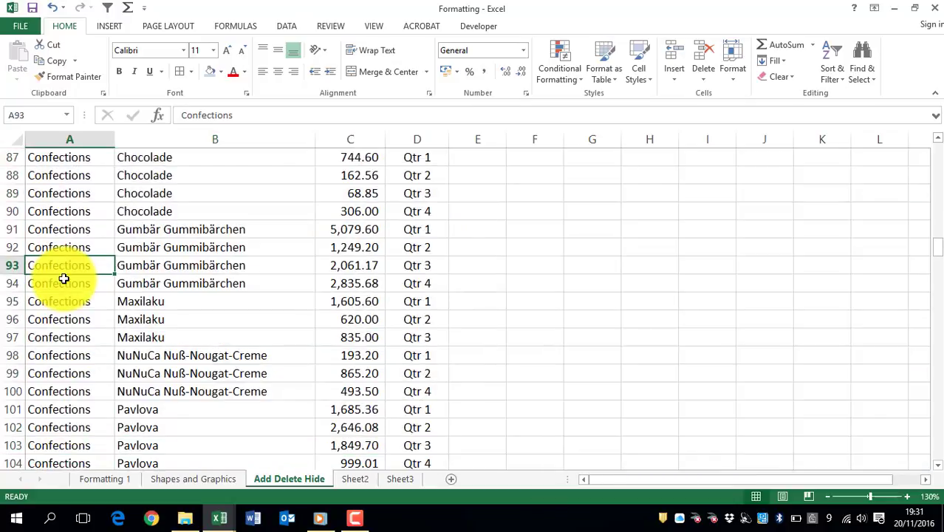
key("Up")
key("Up")
key("Up")
key("Up")
key("Up")
key("Up")
key("Up")
key("Up")
key("Up")
key("Up")
key("Up")
key("Up")
key("Up")
key("Up")
key("Up")
key("Up")
key("Up")
key("Up")
key("Up")
key("Up")
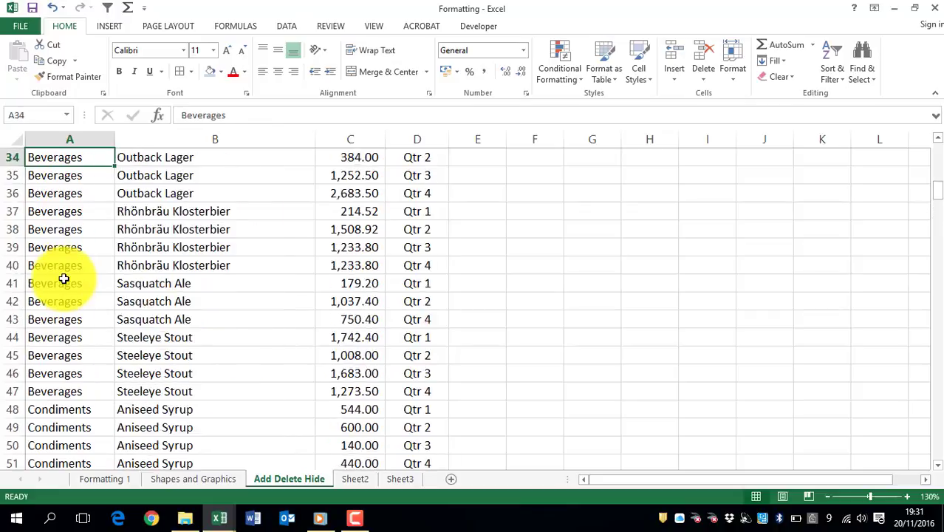
key("Up")
key("Up")
key("Up")
key("Up")
key("Up")
key("Up")
key("Up")
key("Up")
key("Up")
key("Up")
key("Up")
key("Up")
key("Up")
key("Up")
key("Up")
key("Up")
key("Up")
key("Up")
key("Up")
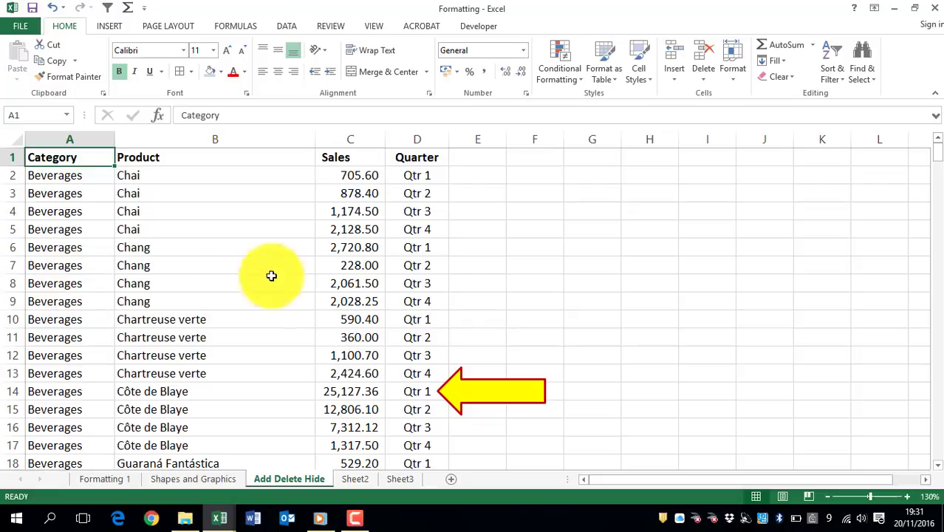
Insert two blank columns between the Sales and Quarter columns.
left_click(423, 135)
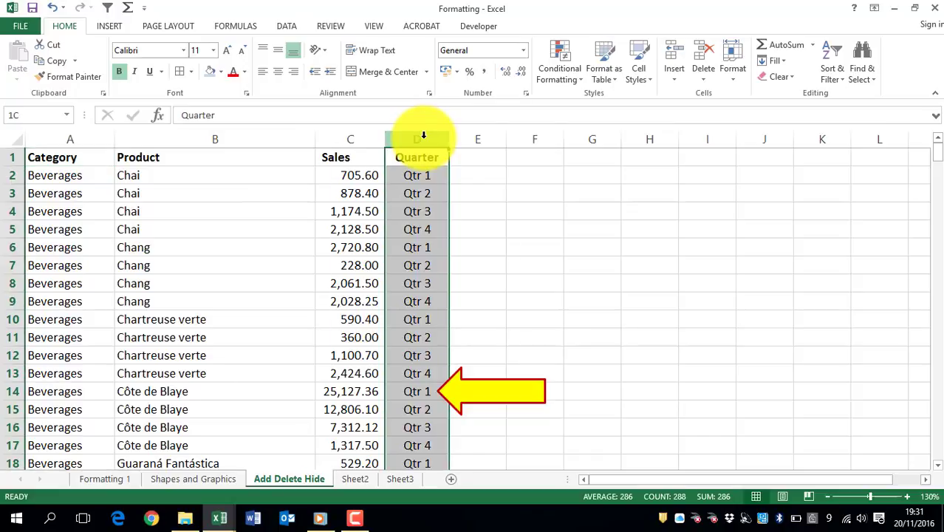
mouse_move(423, 137)
left_mouse_down()
mouse_move(358, 139)
mouse_move(472, 141)
mouse_move(437, 146)
left_mouse_up()
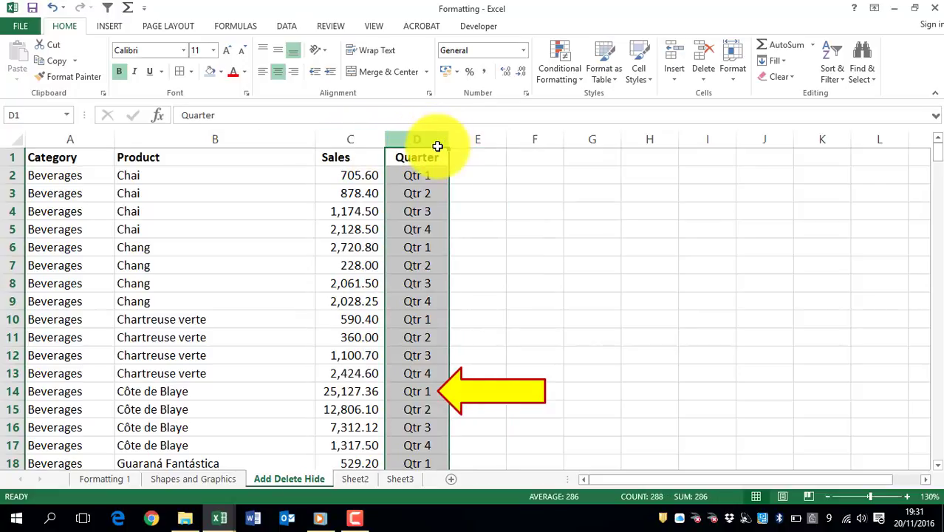
left_click(426, 139)
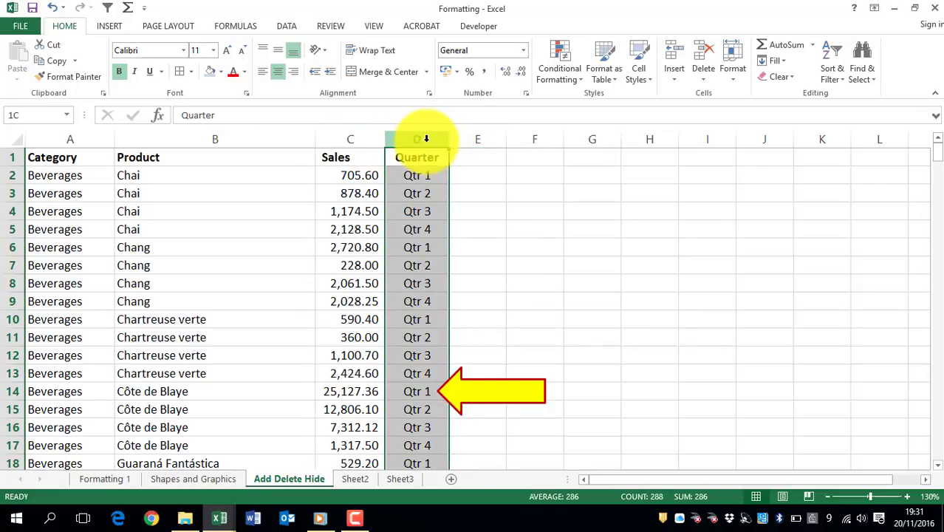
left_click_drag(426, 139, 493, 137)
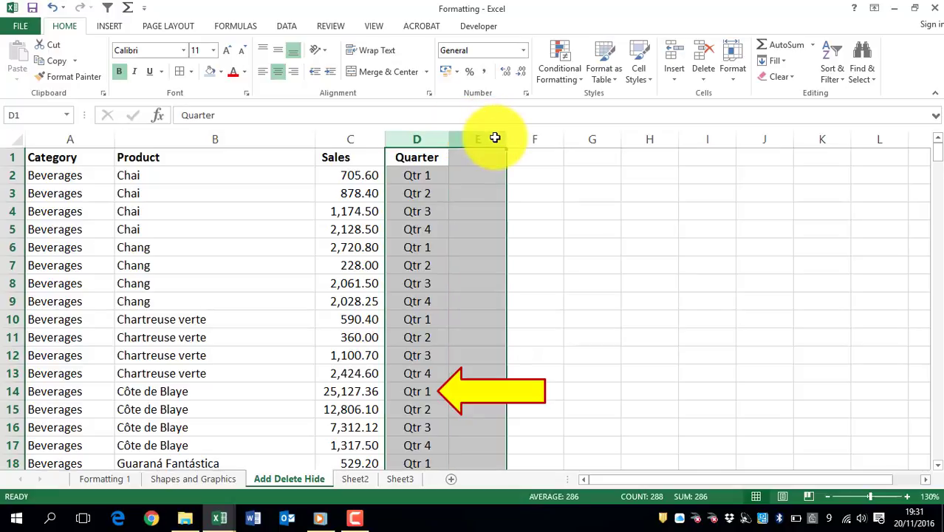
right_click(496, 138)
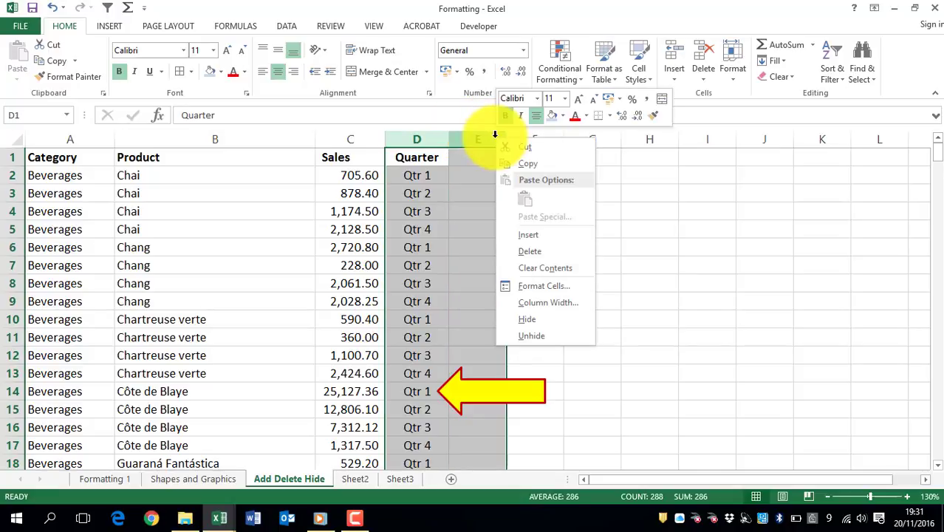
left_click(547, 235)
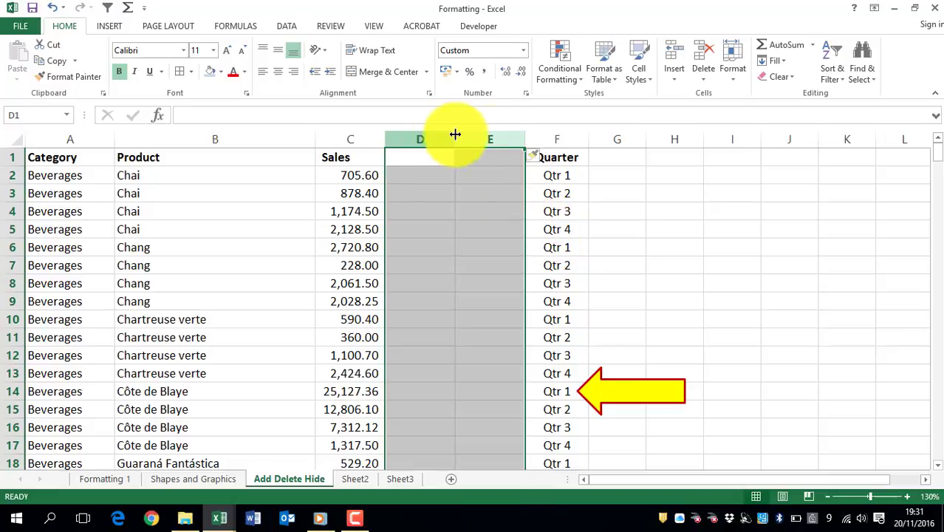
Delete blank column E, directly before the Quarter column.
left_click(495, 138)
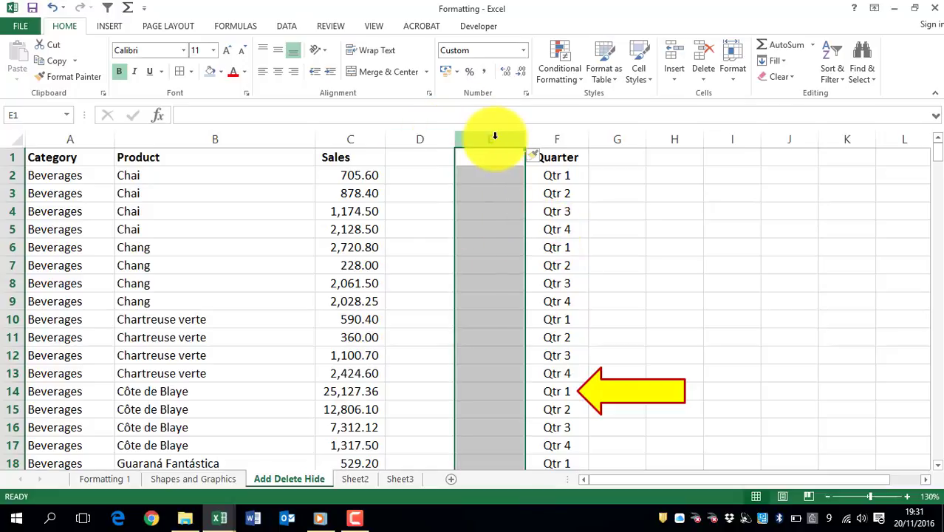
right_click(495, 138)
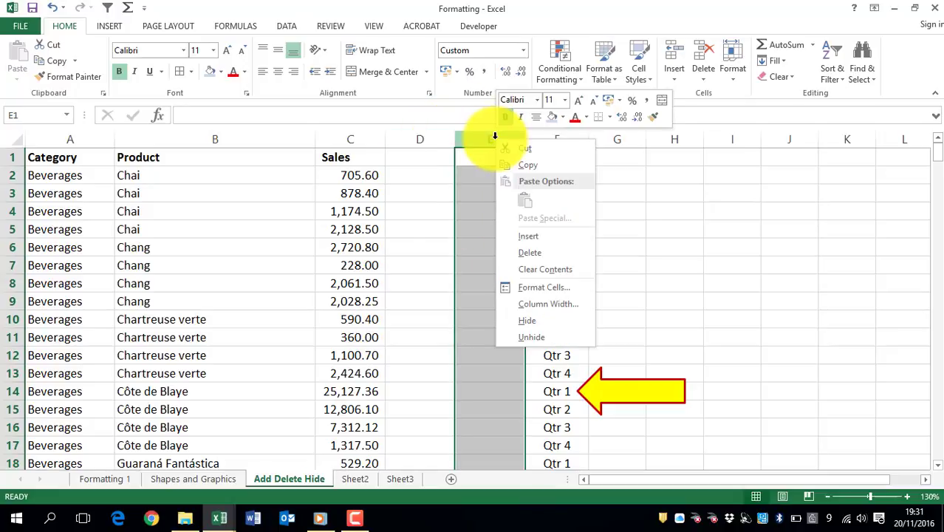
left_click(530, 252)
Enter the heading "Sales Person" in cell D1 and autofit column D to its contents.
left_click(415, 160)
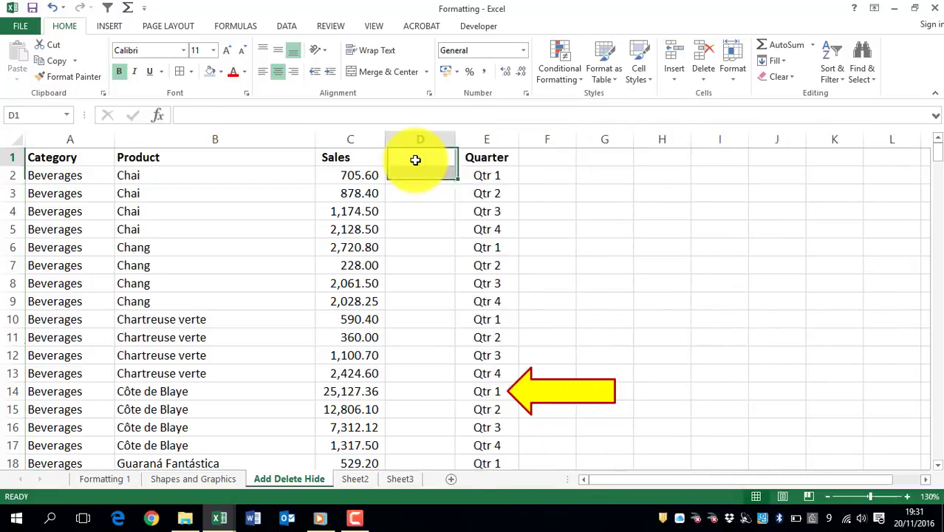
type("Sales")
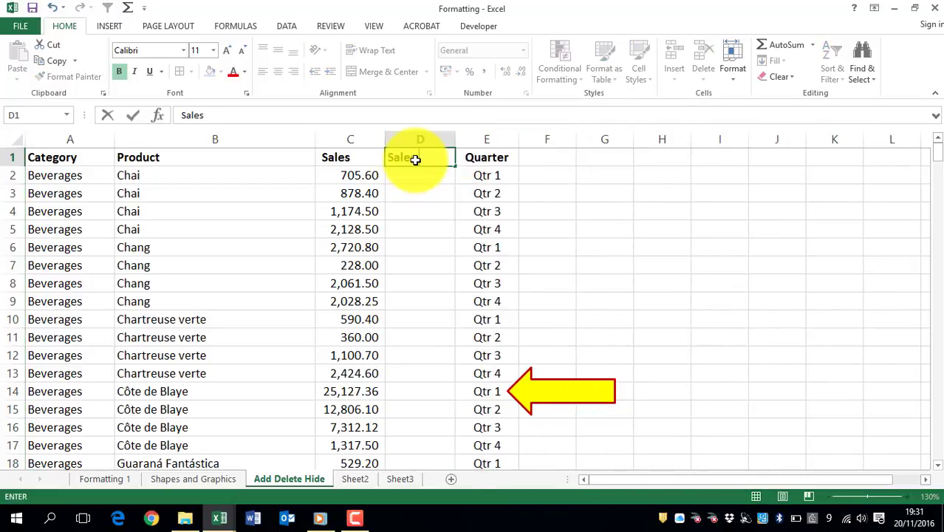
type(" Person")
key("Return")
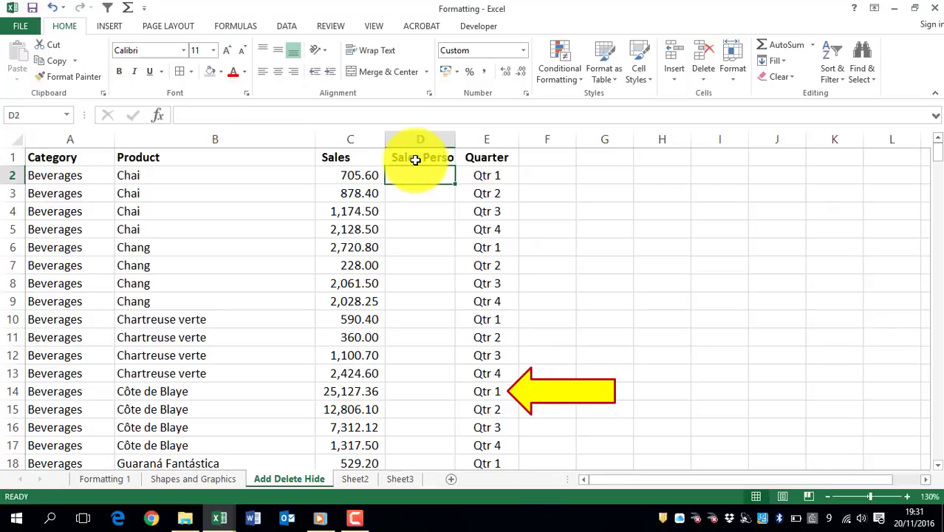
double_click(458, 132)
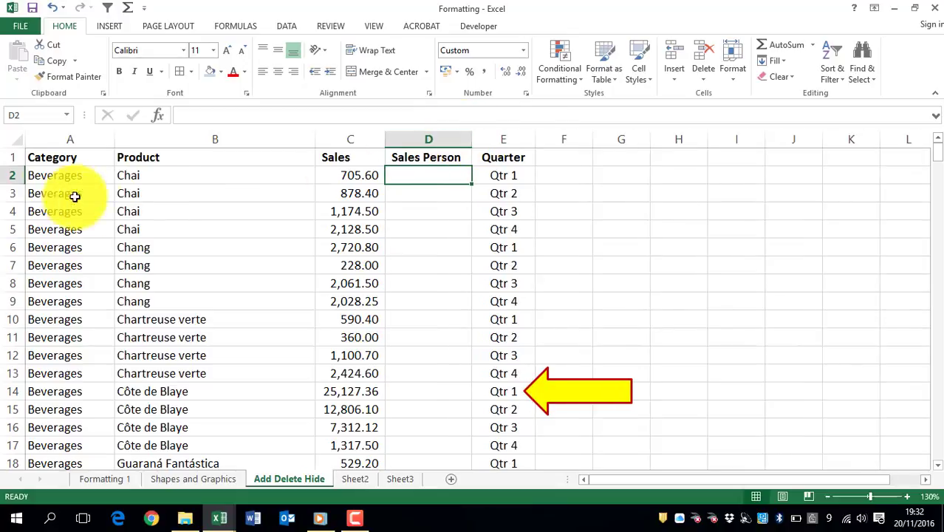
left_click(48, 181)
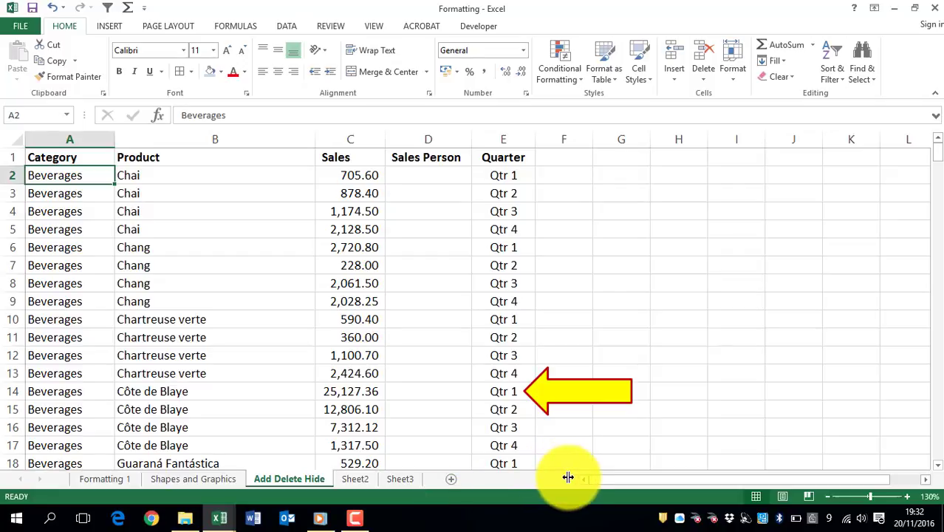
Widen the area for the sheet tabs and colour the Formatting 1 tab dark blue from the theme colours.
left_click_drag(567, 478, 761, 477)
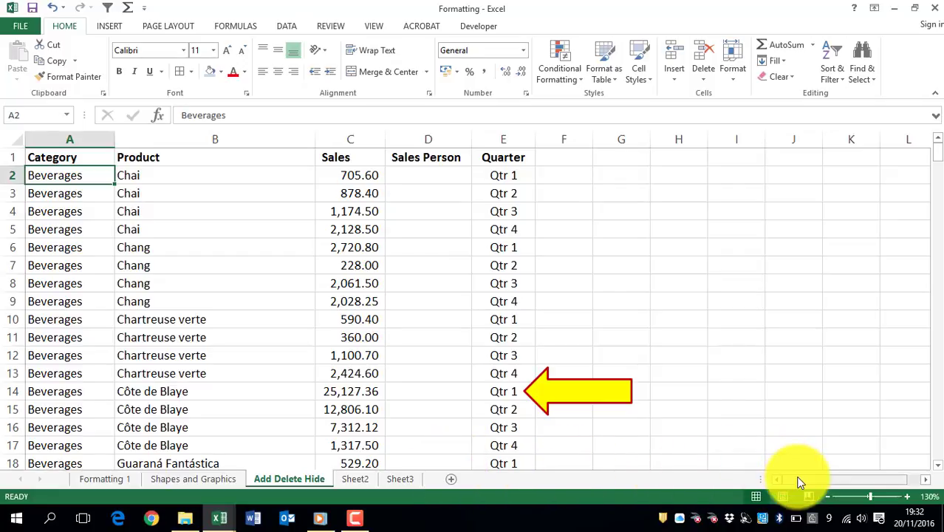
right_click(96, 480)
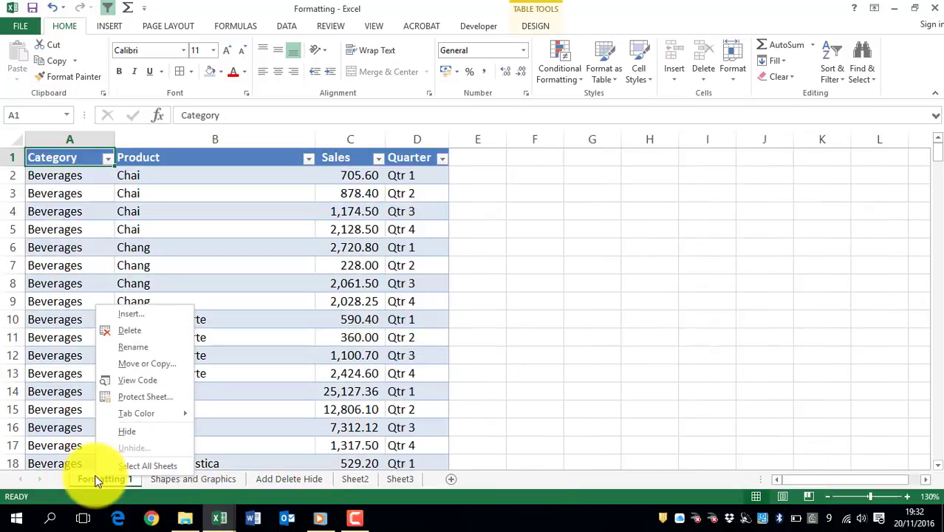
left_click(67, 413)
right_click(105, 477)
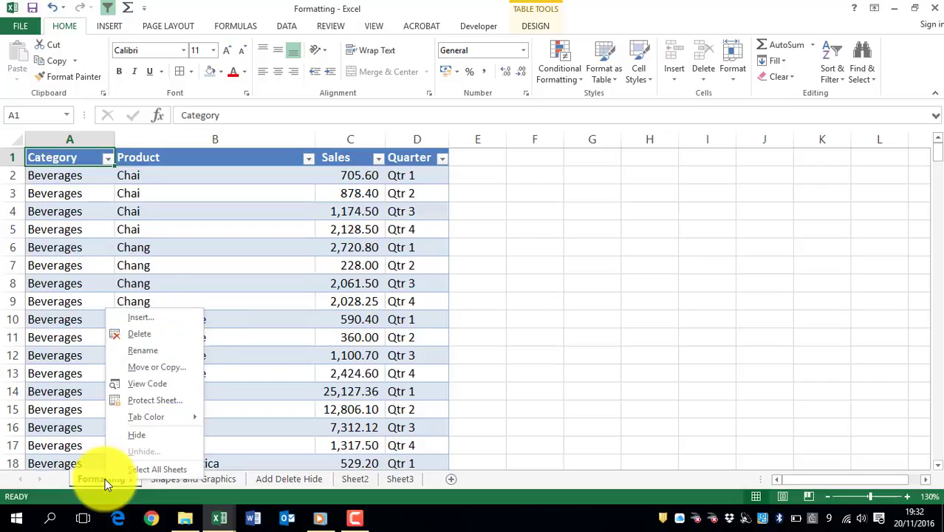
mouse_move(147, 416)
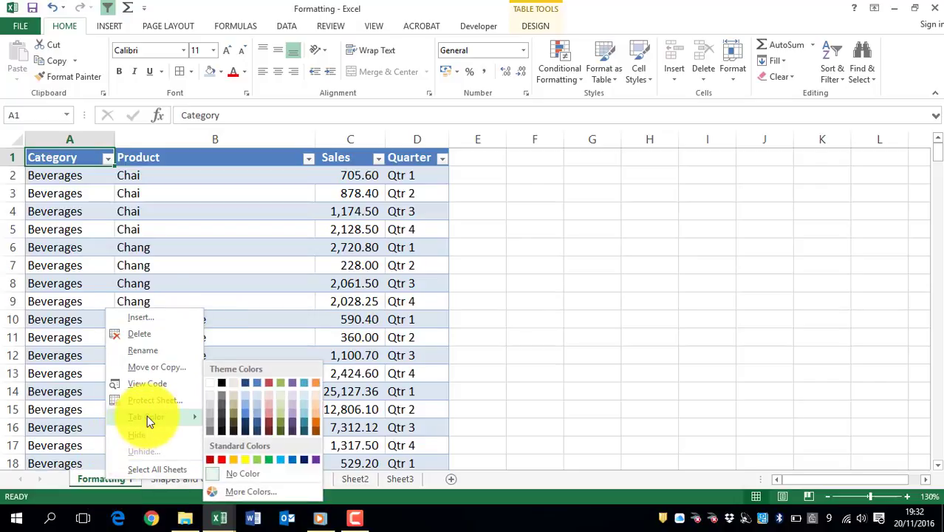
left_click(246, 420)
Colour the Shapes and Graphics sheet tab standard red.
left_click(186, 480)
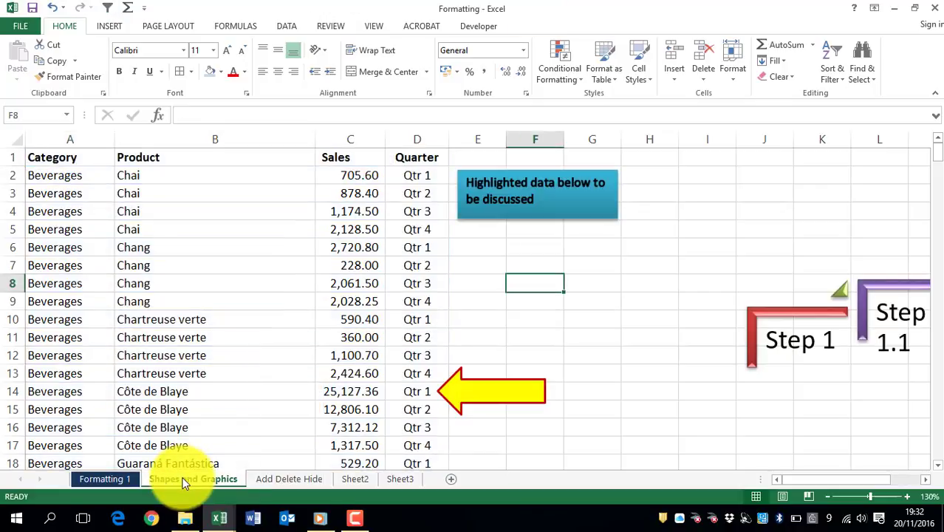
right_click(185, 480)
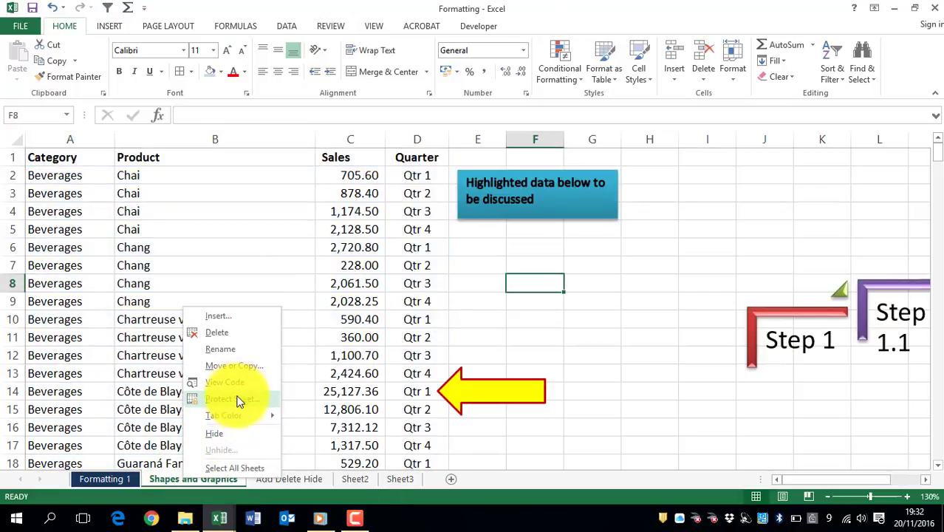
mouse_move(242, 416)
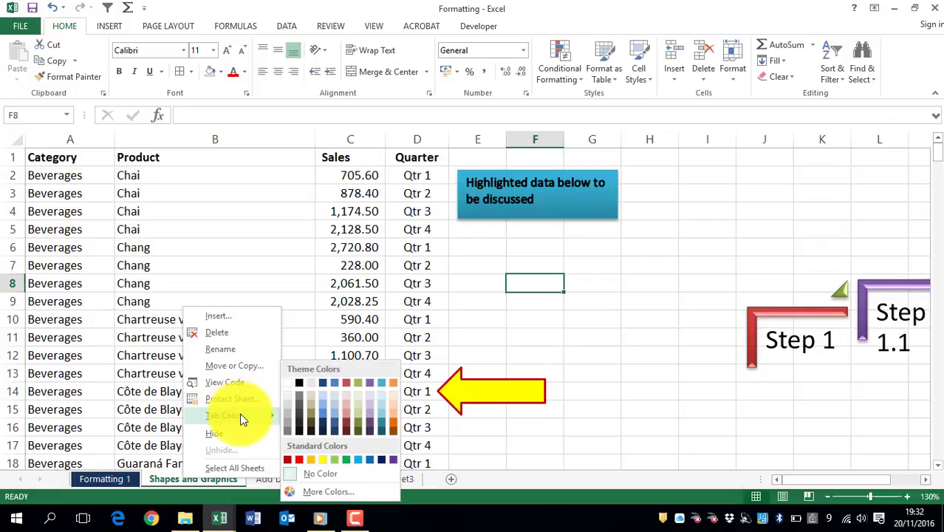
left_click(297, 460)
left_click(280, 443)
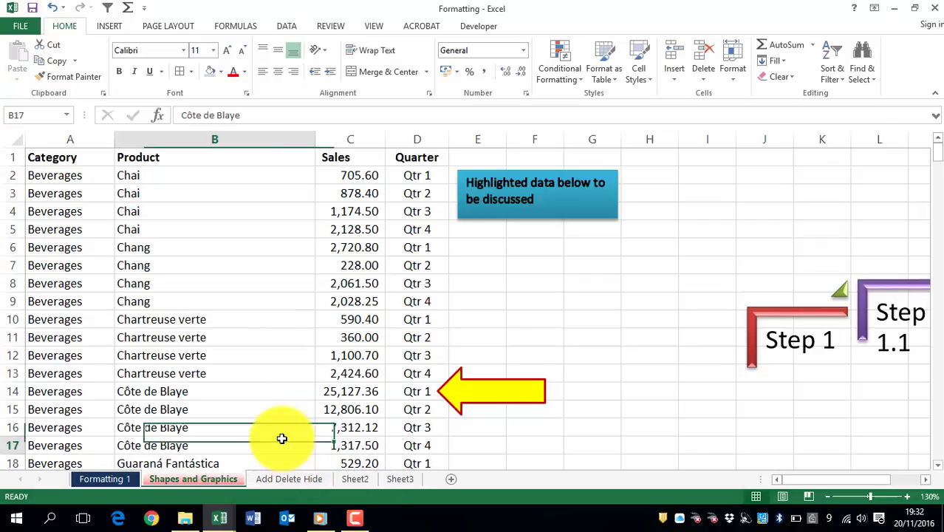
Colour the Add Delete Hide sheet tab standard yellow.
left_click(284, 479)
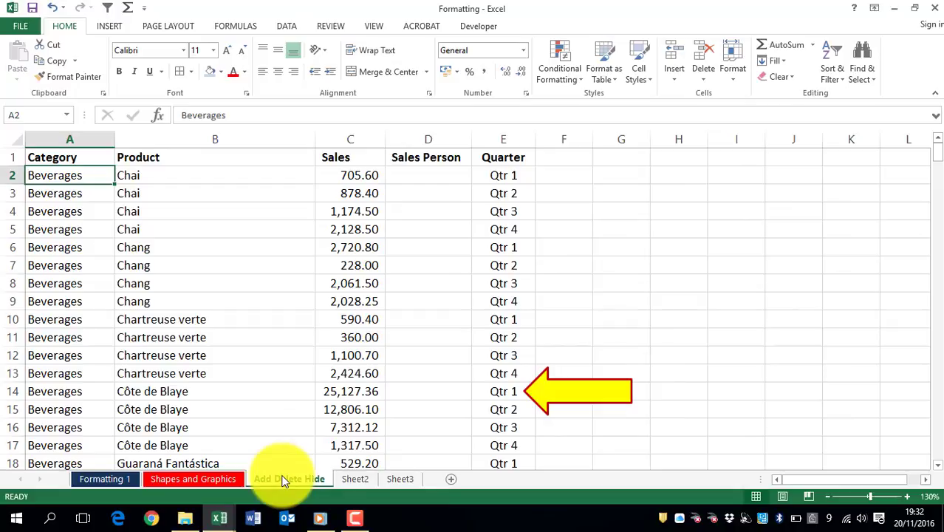
right_click(284, 479)
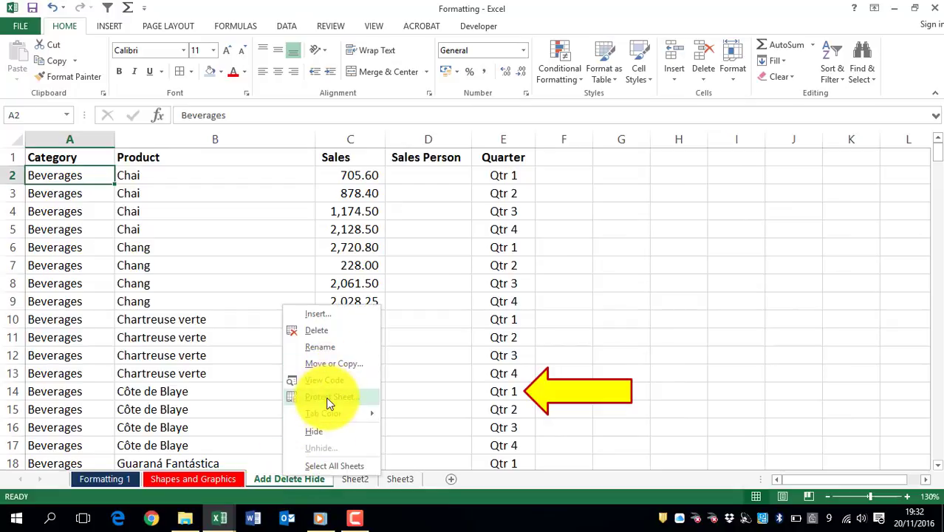
mouse_move(330, 413)
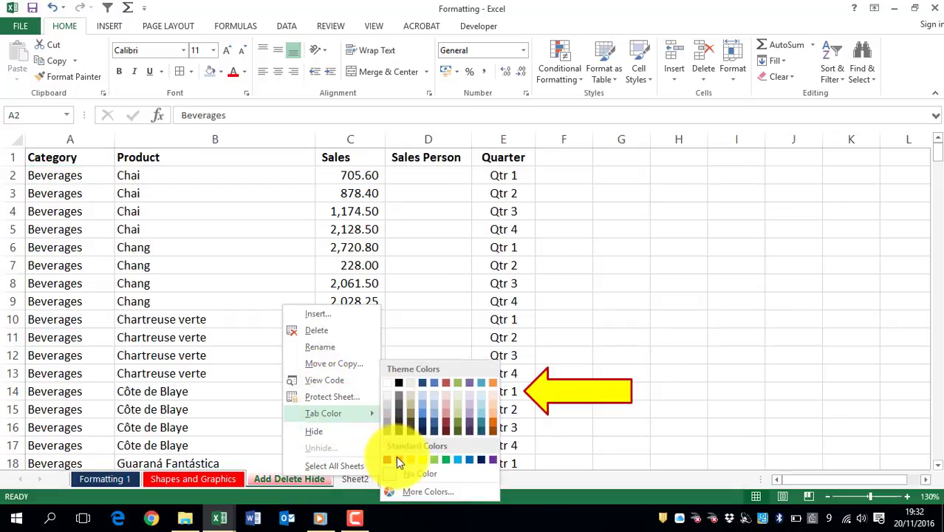
left_click(422, 460)
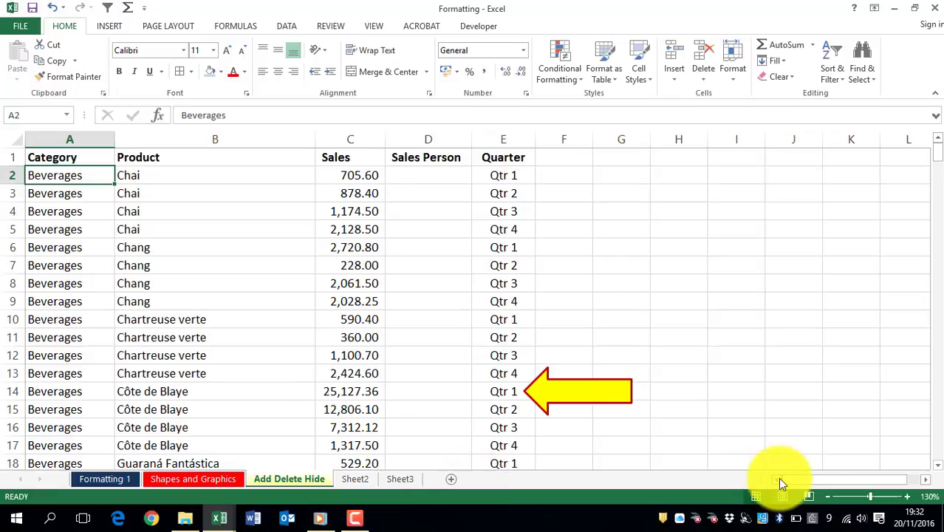
Look through the list of all worksheets, from Shapes and Graphics to Sheet3, without switching sheets.
right_click(42, 479)
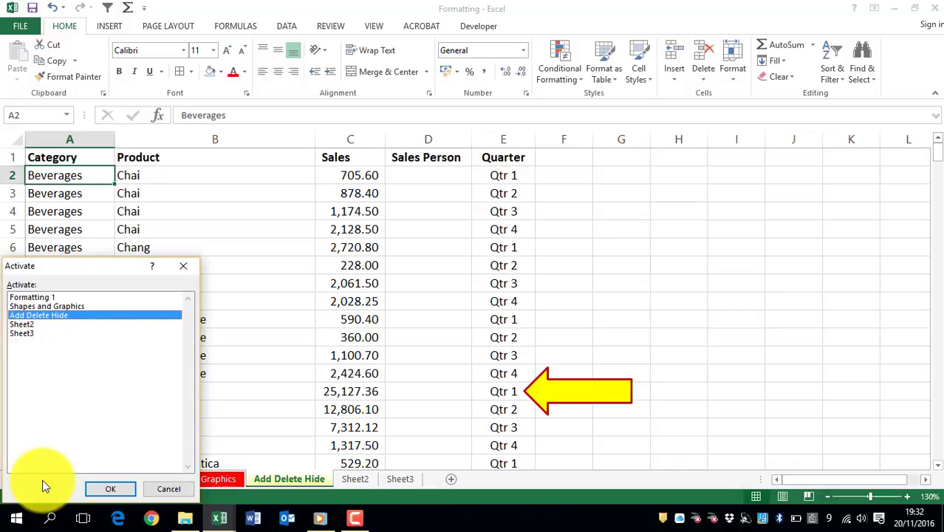
left_click(59, 305)
left_click(60, 324)
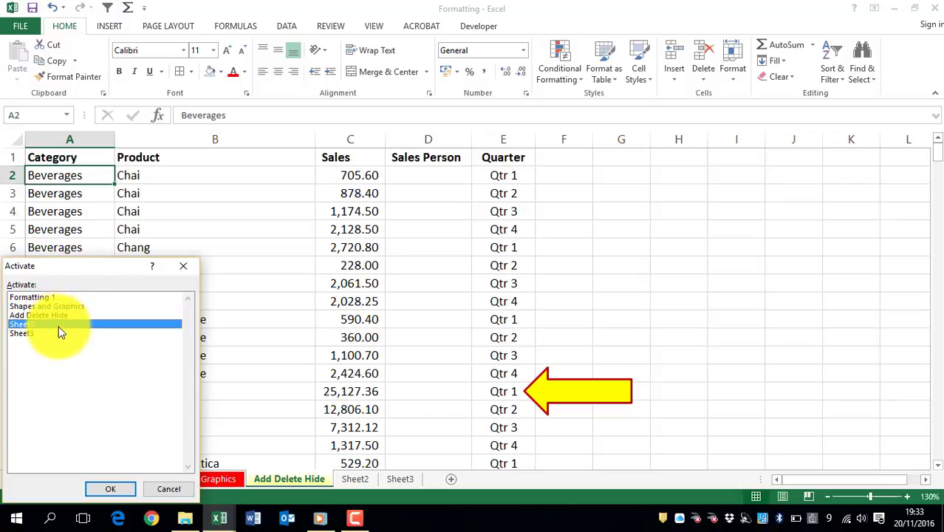
left_click(59, 333)
left_click(168, 491)
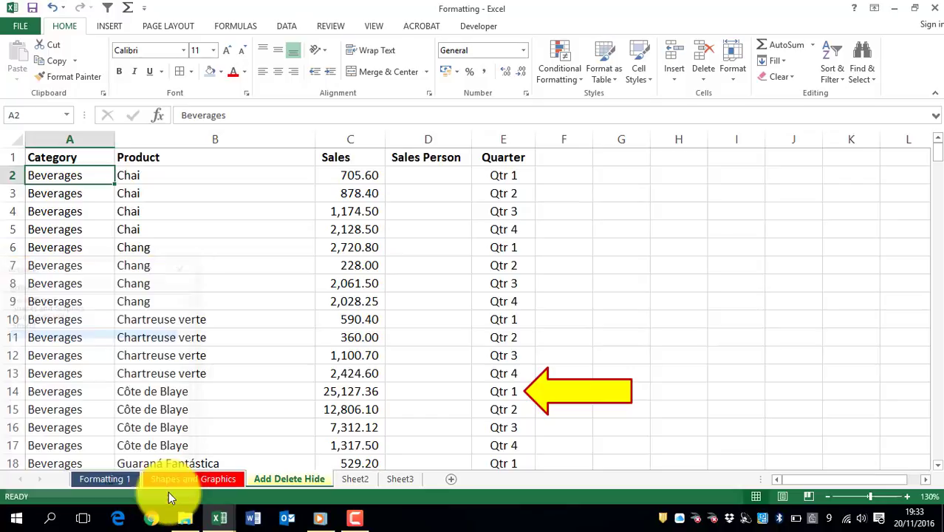